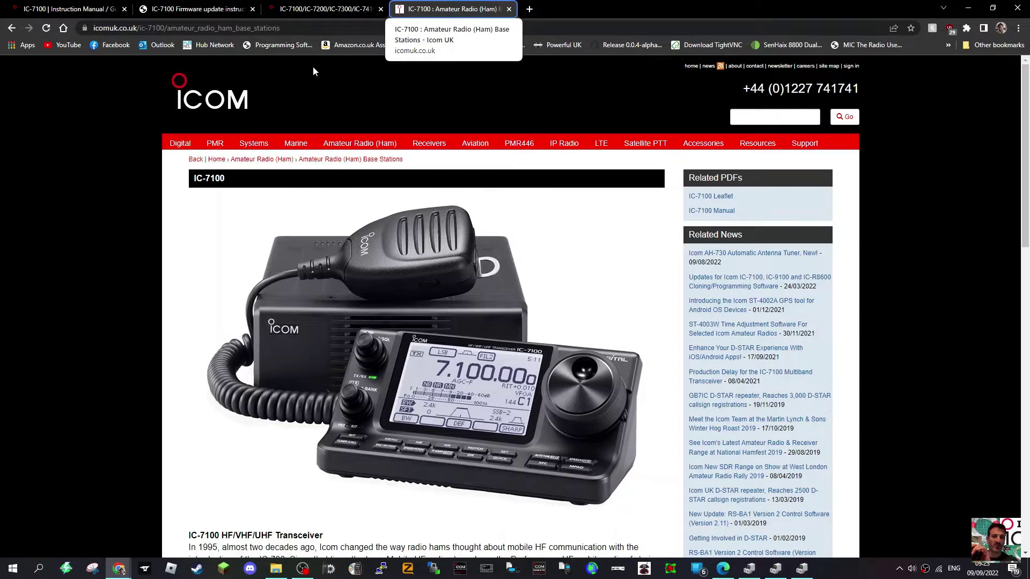
Step: Look over the IC-7100 firmware update instructions PDF and the web page it is downloaded from
left_click(166, 10)
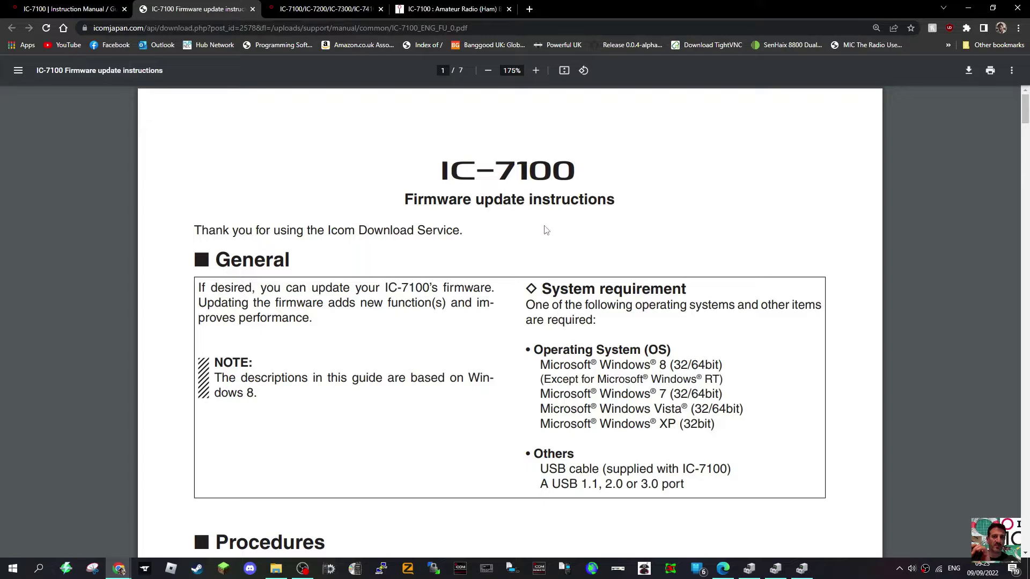
left_click(77, 11)
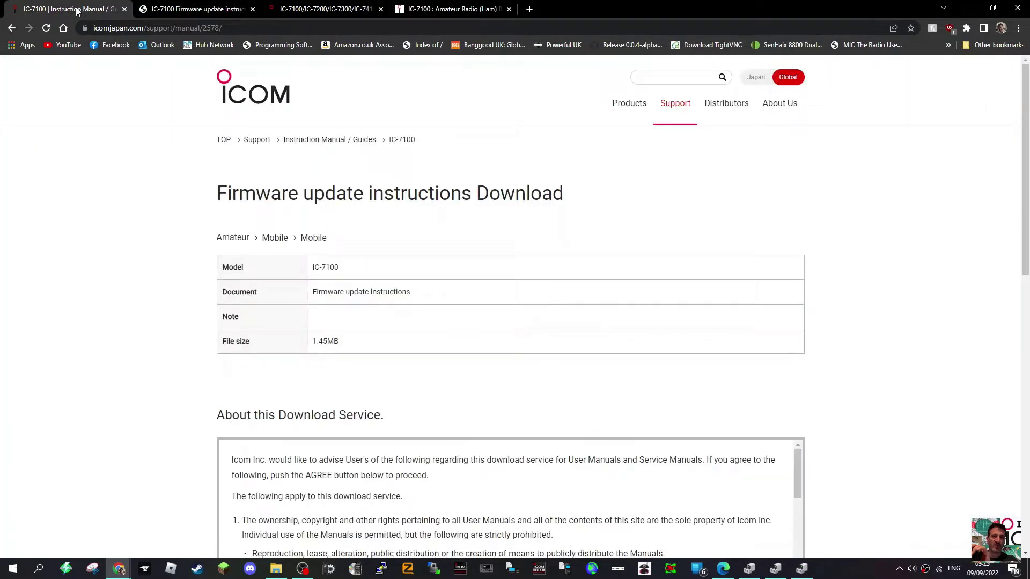
left_click(153, 10)
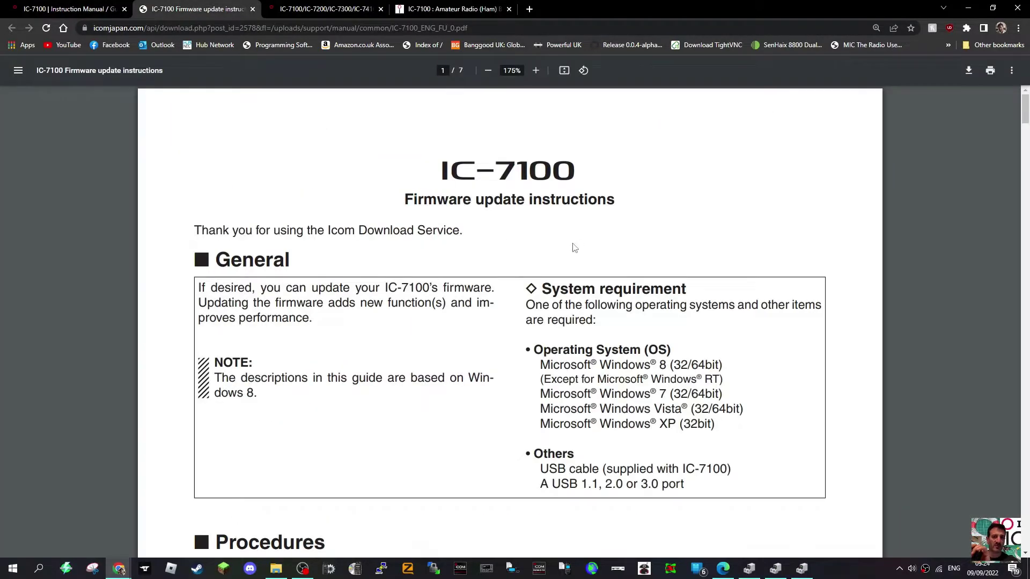
scroll(575, 247, "down", 1)
scroll(572, 248, "up", 1)
Step: Review the Icom USB Driver Download page for its version, supported models and installation notes
left_click(447, 9)
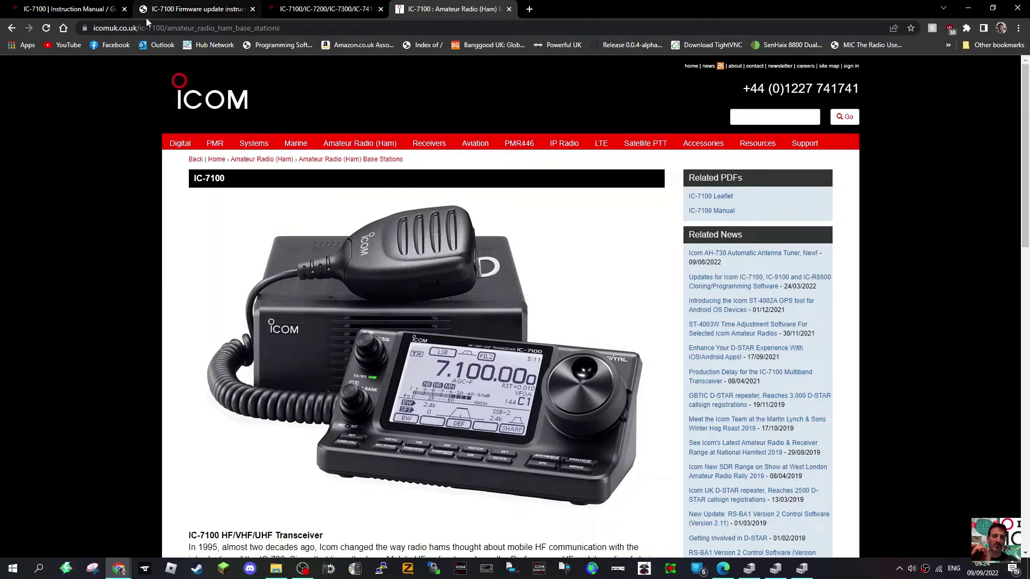
left_click(315, 11)
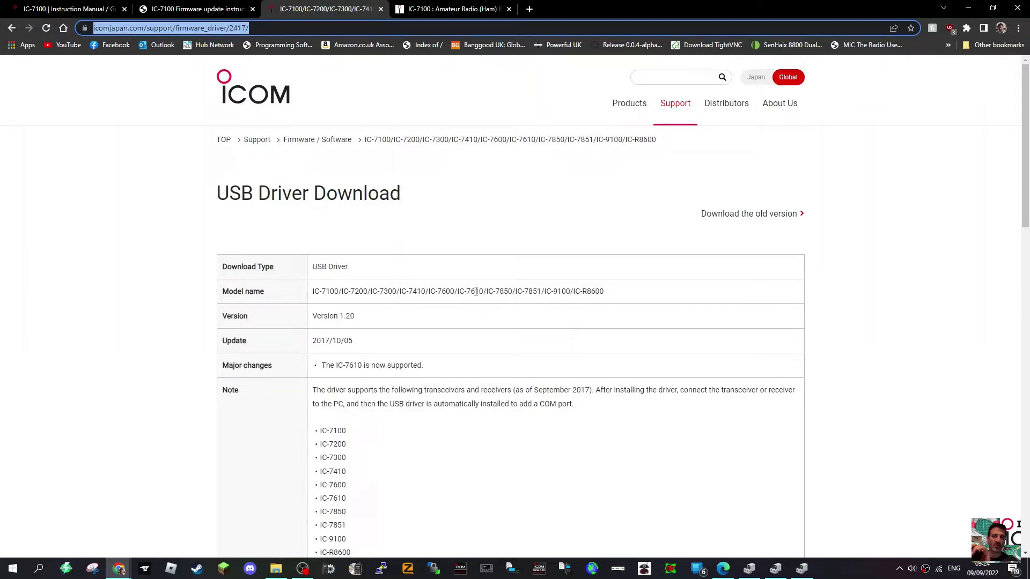
scroll(485, 290, "down", 8)
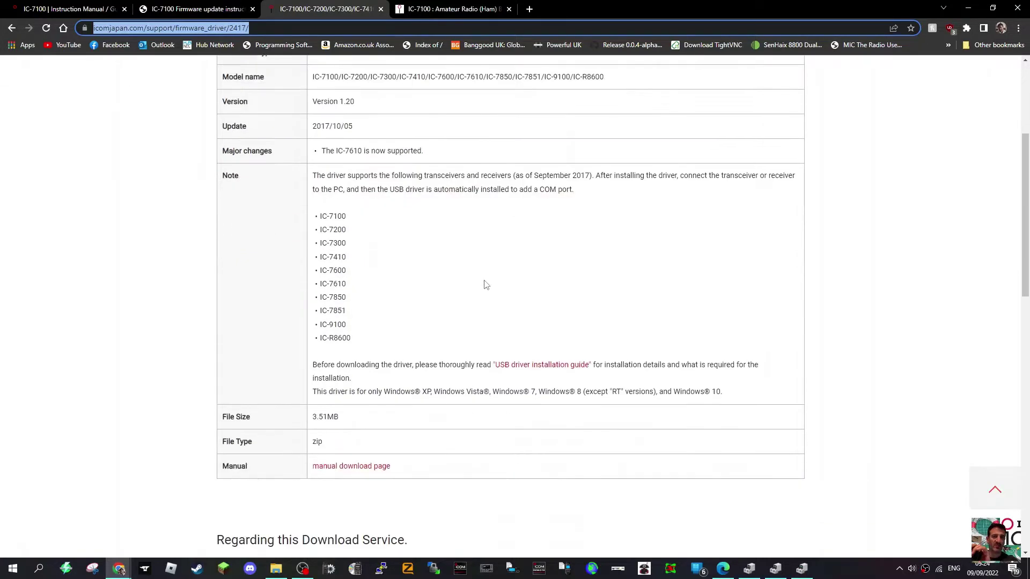
scroll(487, 303, "up", 8)
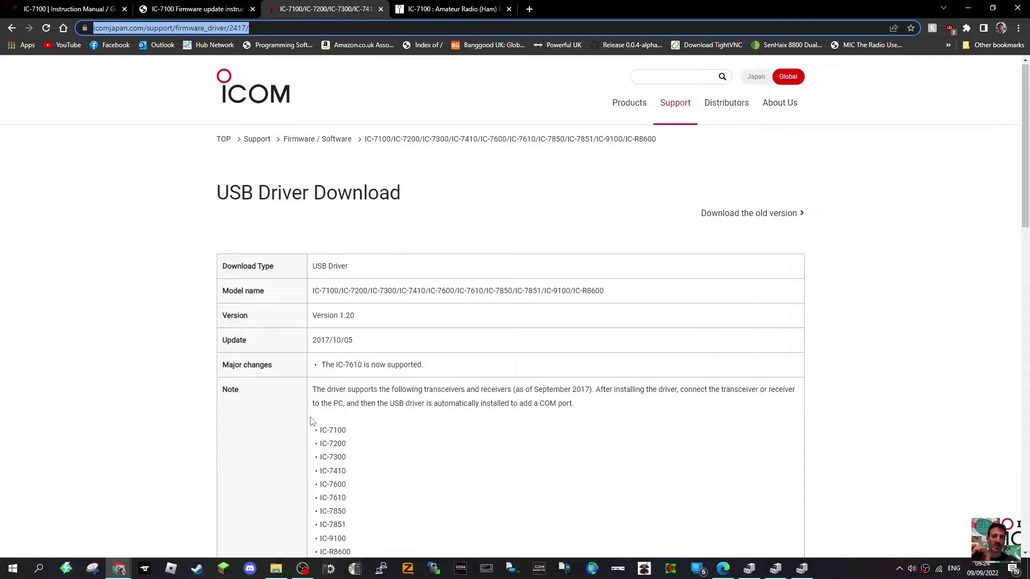
scroll(234, 470, "down", 1)
Step: Open Device Manager and expand Ports (COM & LPT) to check for the transceiver's USB to UART ports
right_click(13, 568)
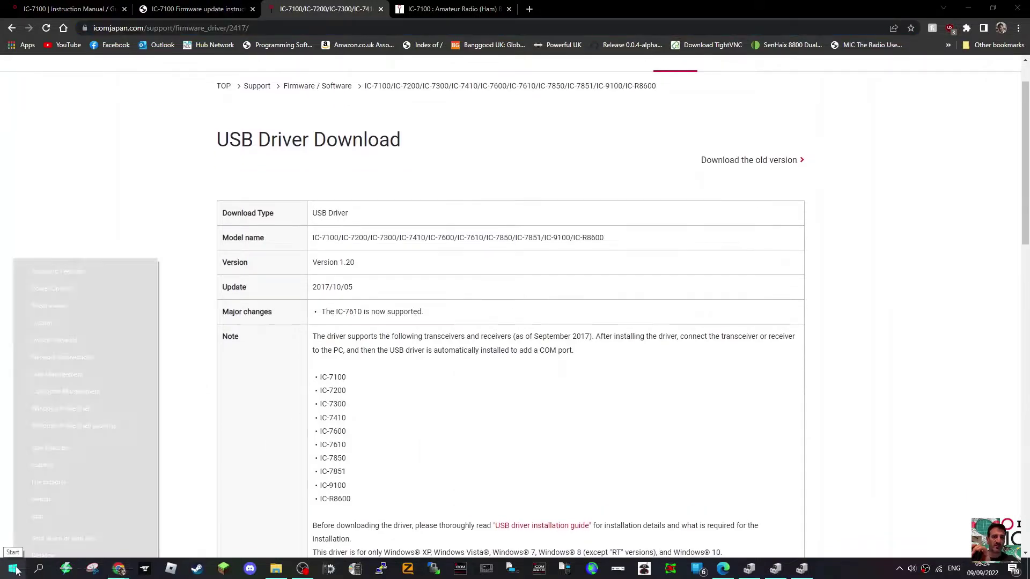
left_click(59, 341)
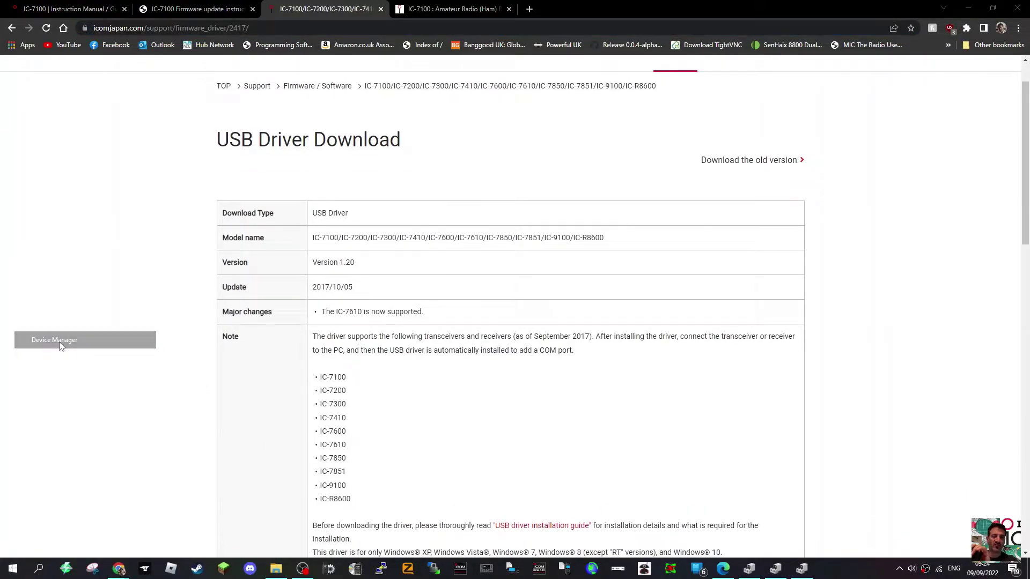
right_click(16, 569)
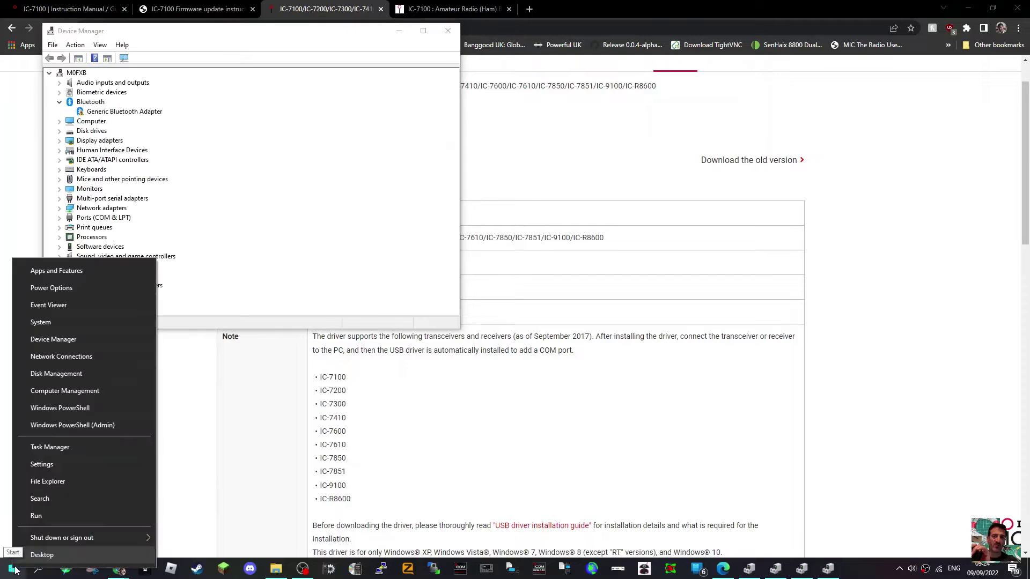
left_click(159, 364)
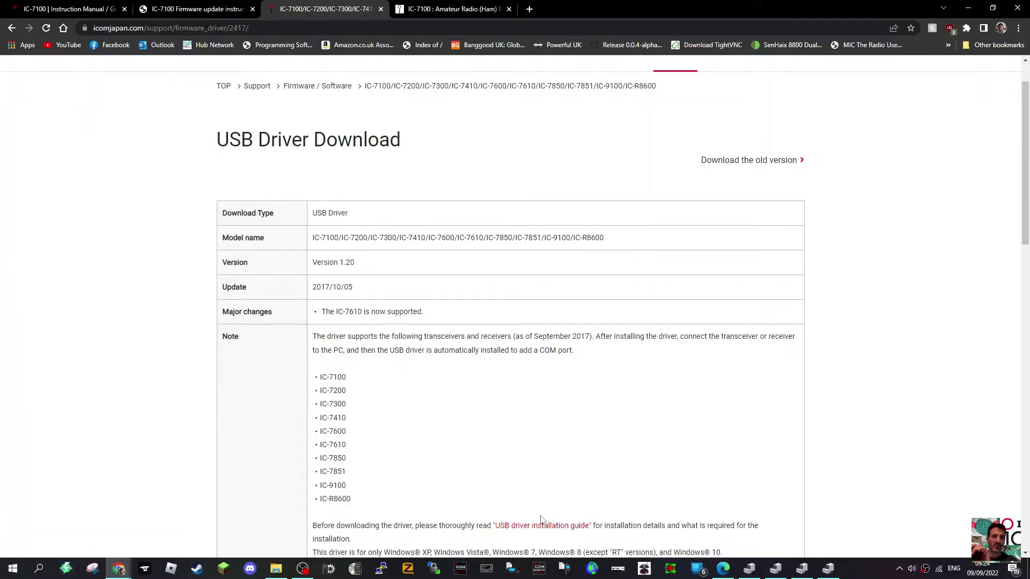
left_click(820, 571)
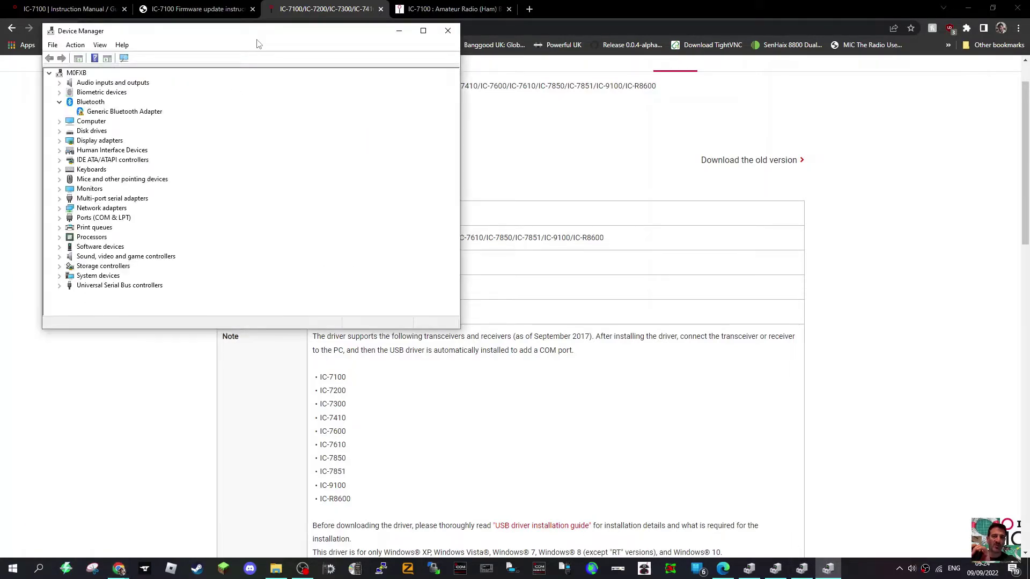
left_click_drag(256, 33, 253, 159)
double_click(97, 346)
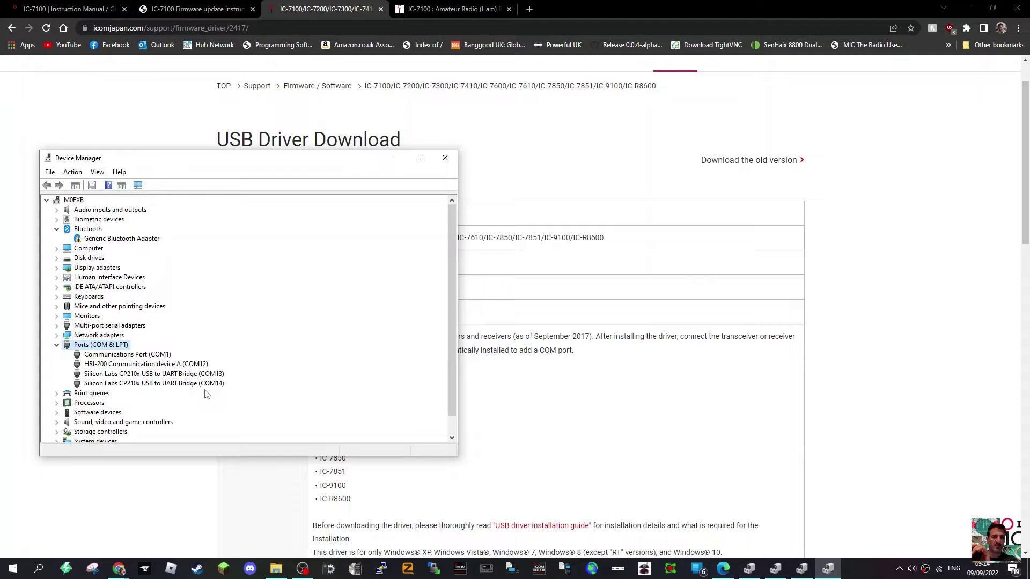
left_click(397, 158)
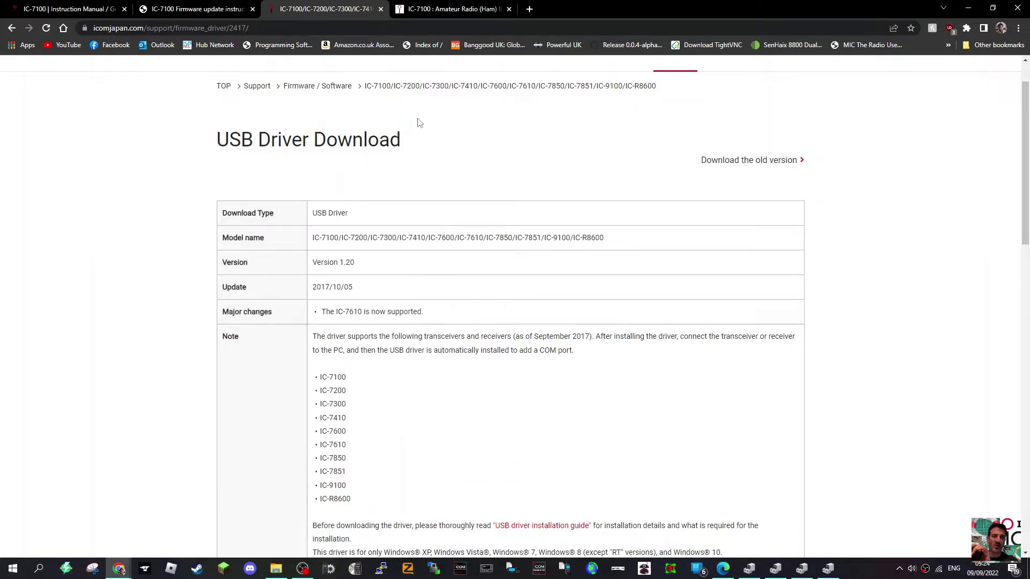
Step: Read the Procedures section with its four update steps in the IC-7100 firmware update instructions PDF
left_click(410, 13)
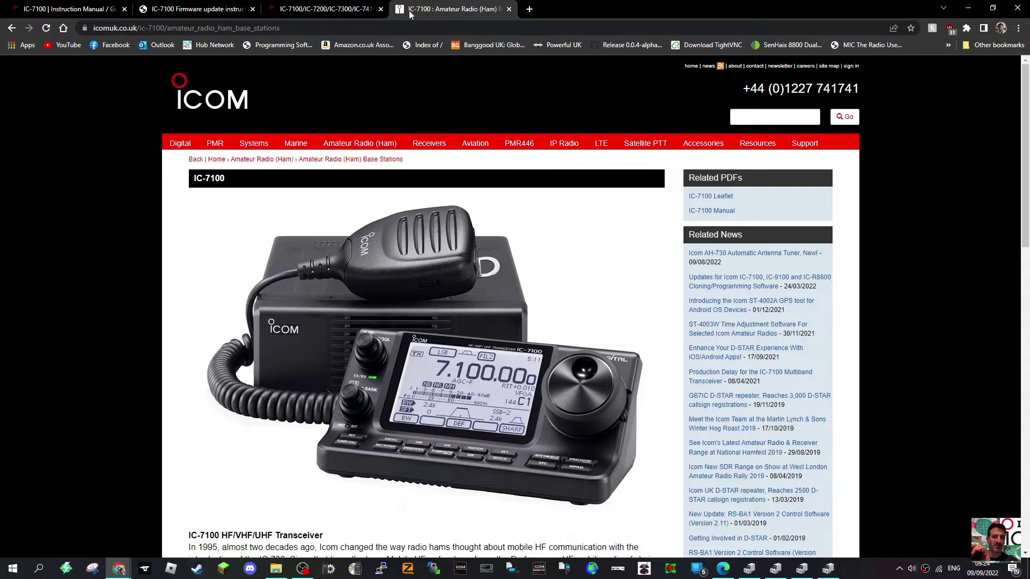
left_click(217, 14)
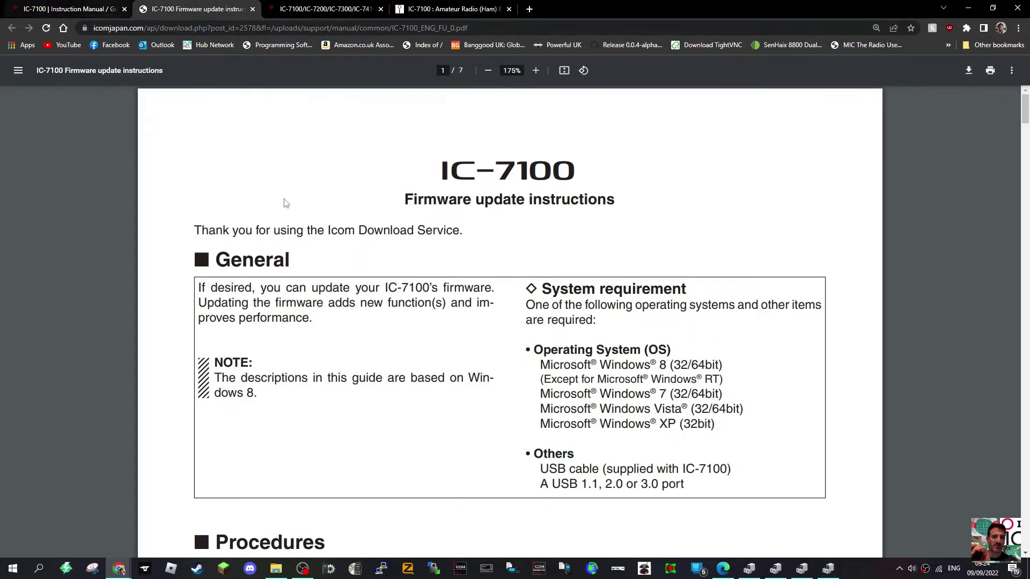
scroll(623, 343, "down", 2)
scroll(624, 343, "up", 2)
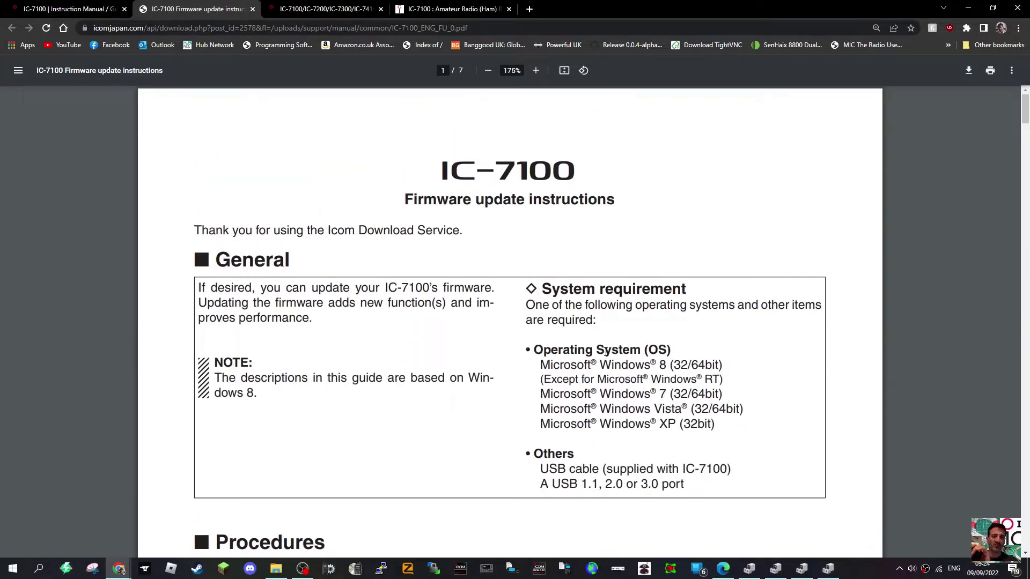
scroll(606, 351, "down", 6)
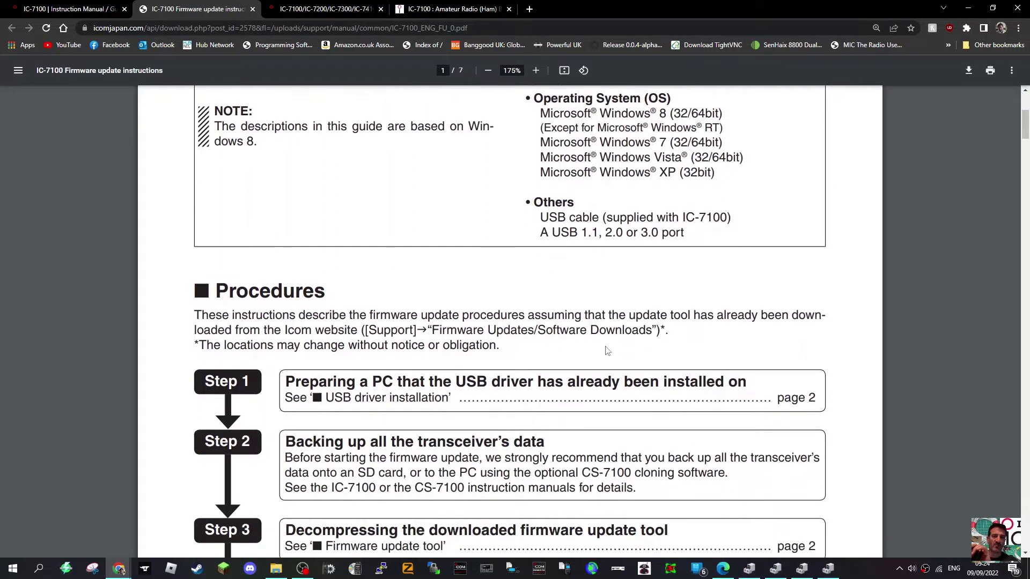
scroll(607, 350, "down", 1)
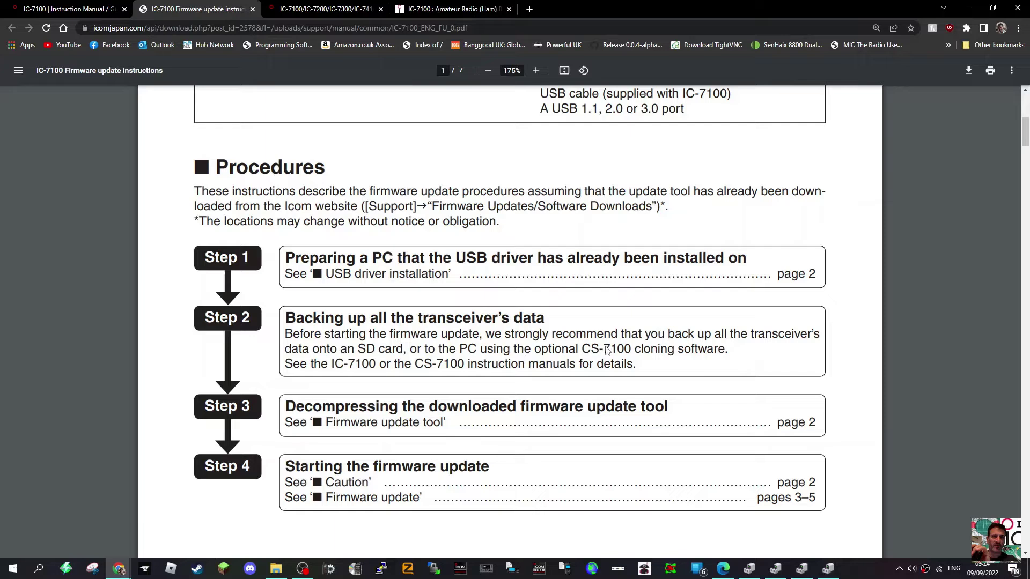
scroll(608, 349, "down", 1)
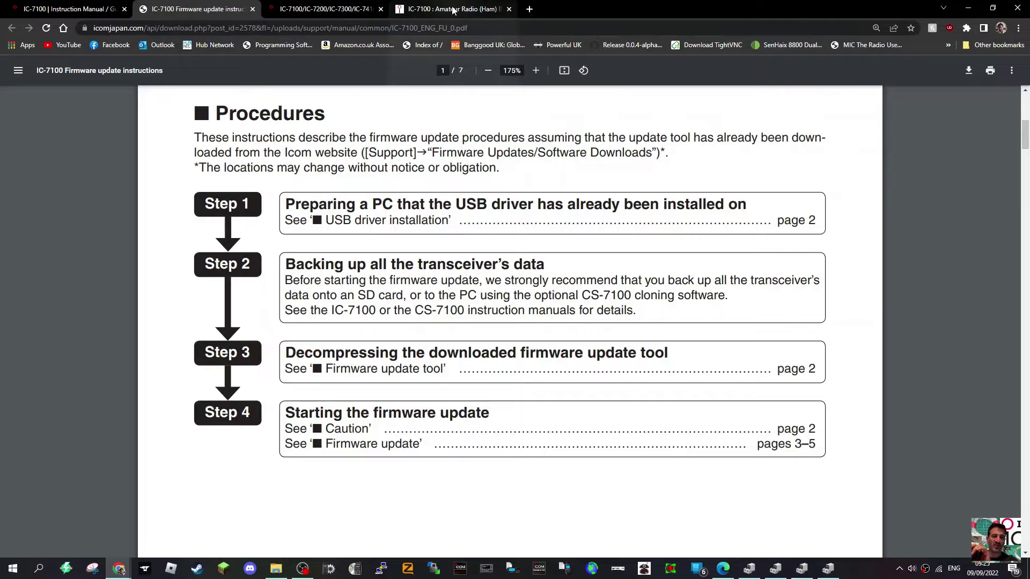
Step: Skim the remaining pages of the firmware update instructions, from the Caution notes to the Update failure section
left_click(67, 9)
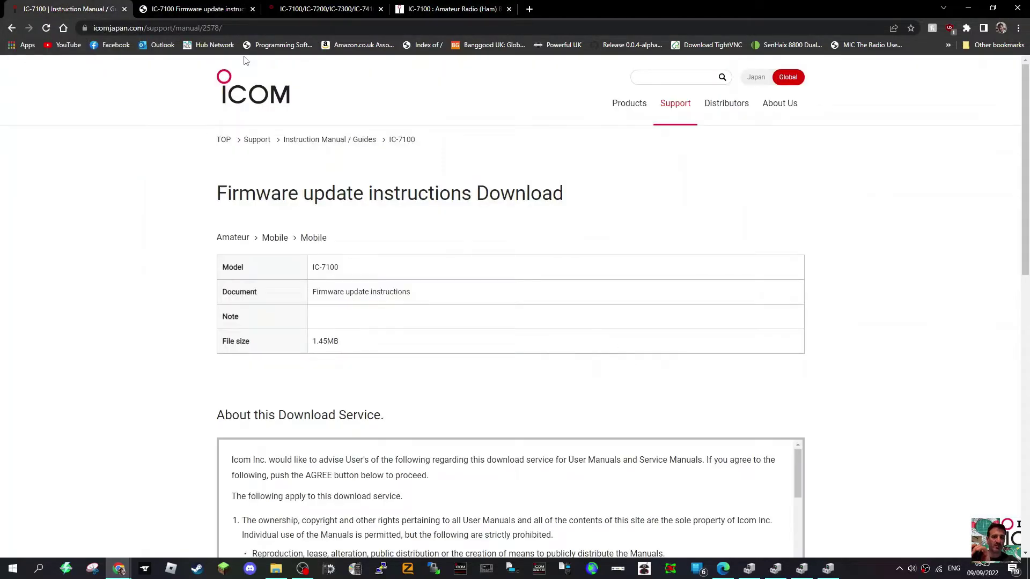
left_click(199, 9)
scroll(642, 349, "down", 15)
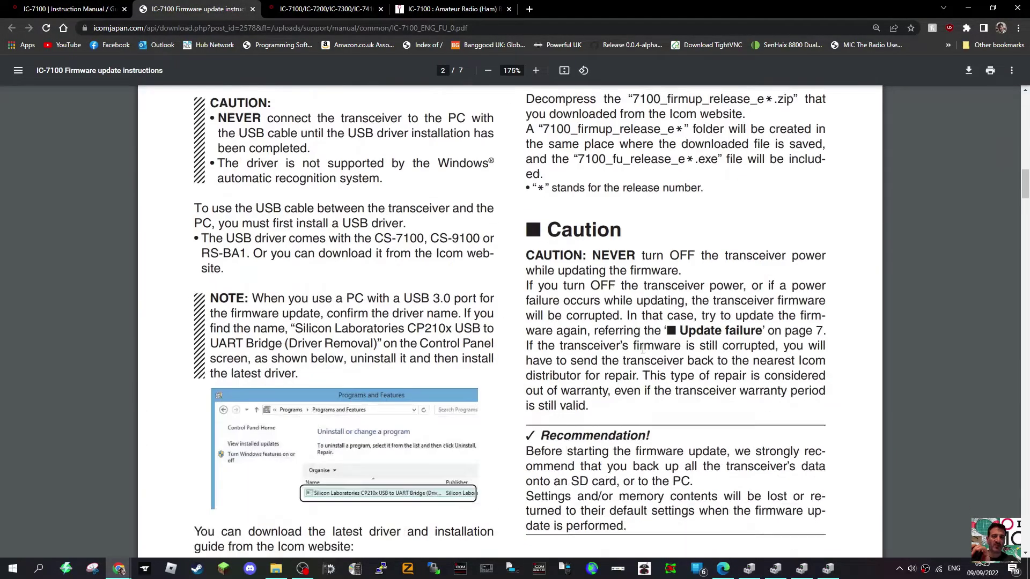
scroll(642, 349, "down", 20)
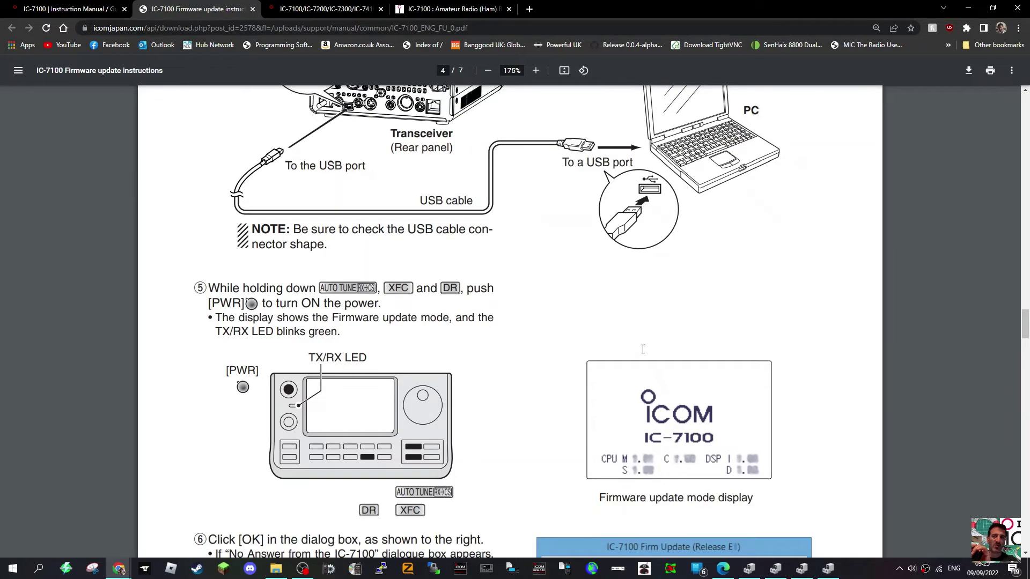
scroll(642, 349, "down", 20)
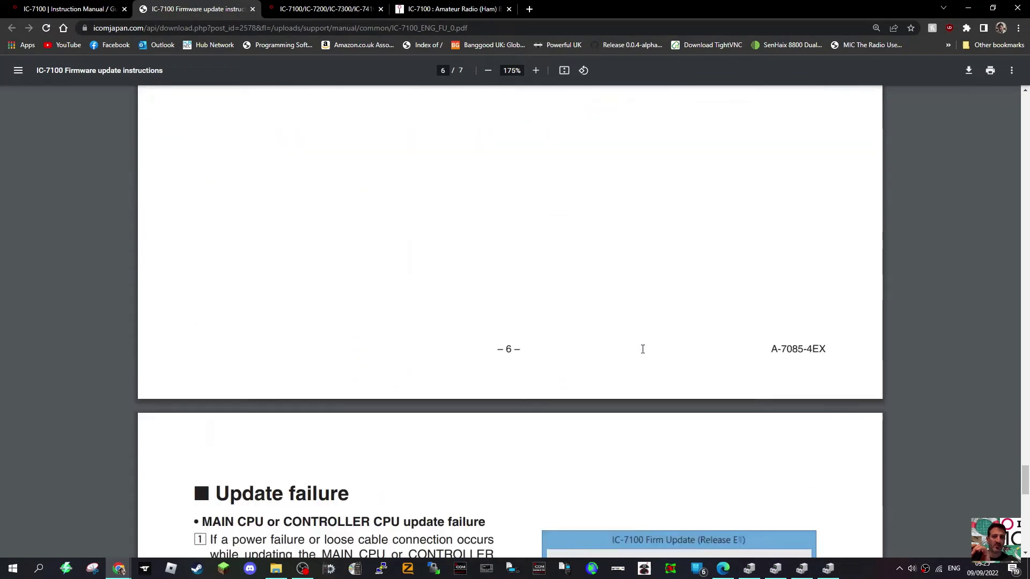
scroll(642, 349, "down", 14)
scroll(638, 349, "up", 6)
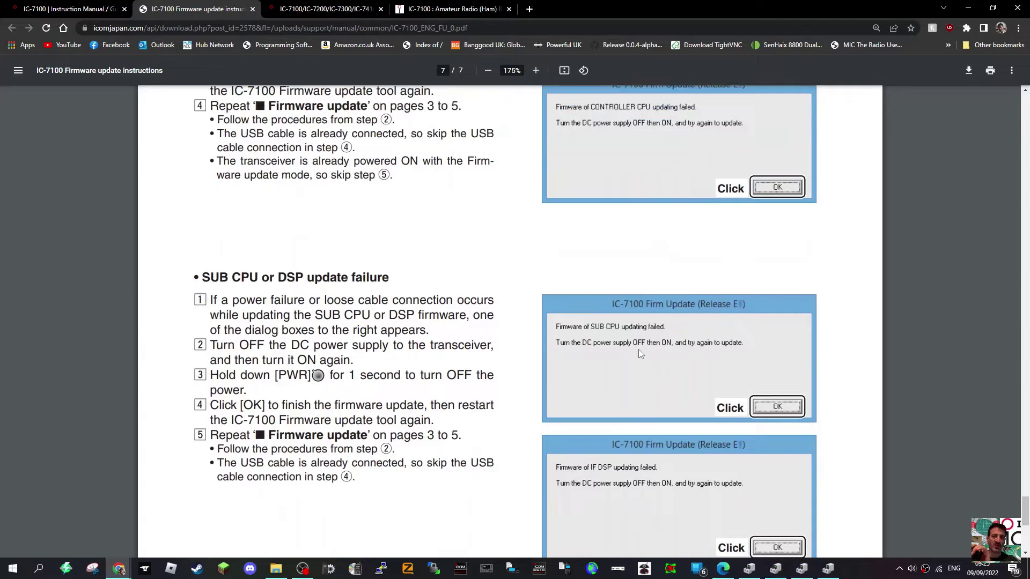
scroll(639, 349, "up", 14)
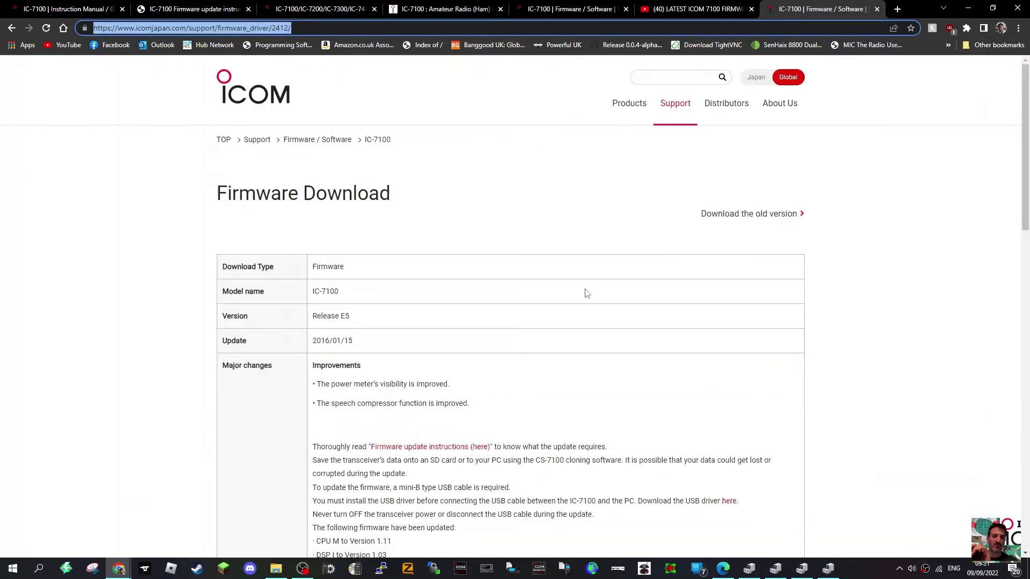
Step: Review the IC-7100 Release E5 details on the Firmware Download page and download 7100_firmup_release_e5.zip
scroll(597, 274, "down", 1)
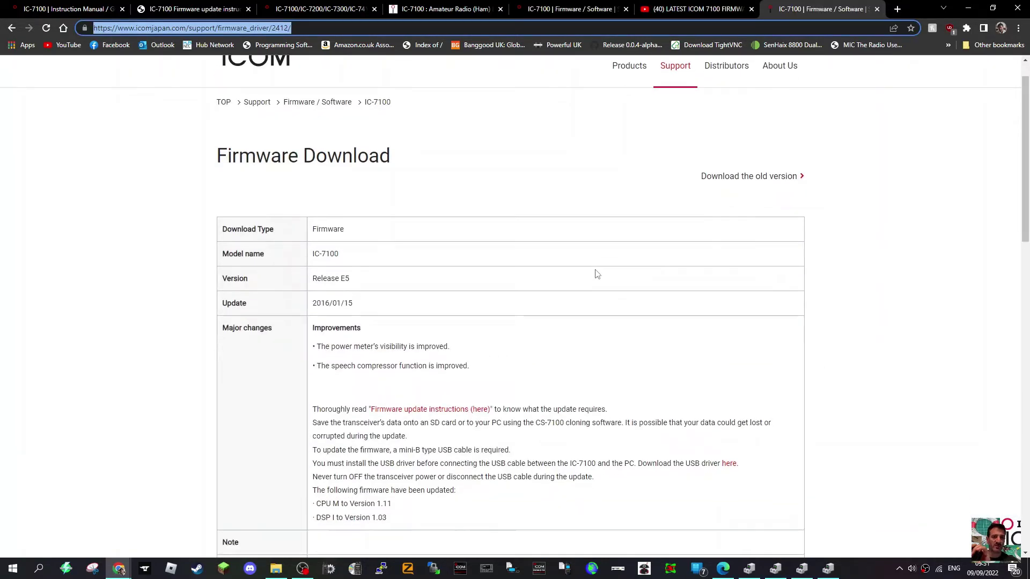
scroll(595, 274, "up", 1)
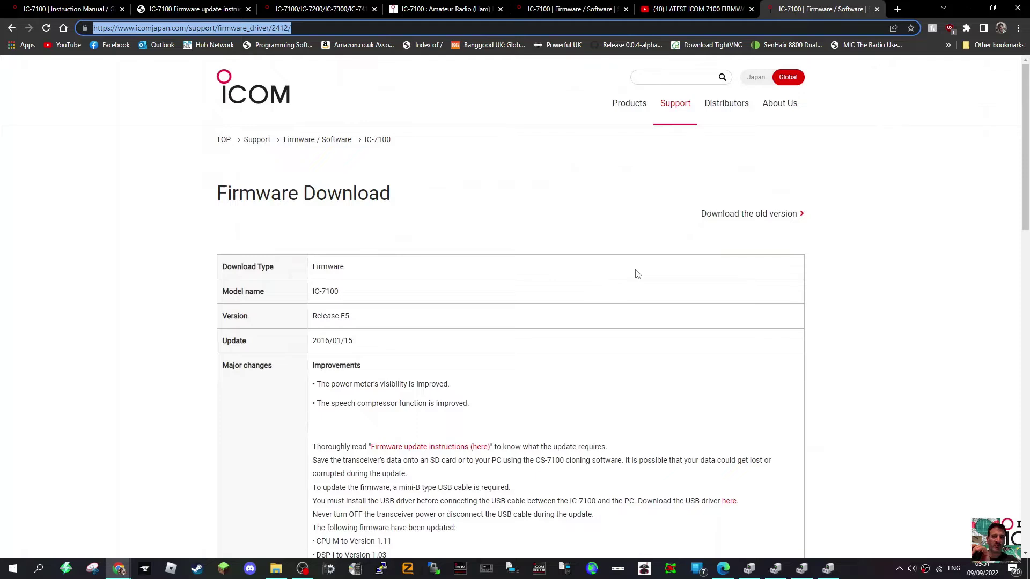
scroll(646, 276, "down", 1)
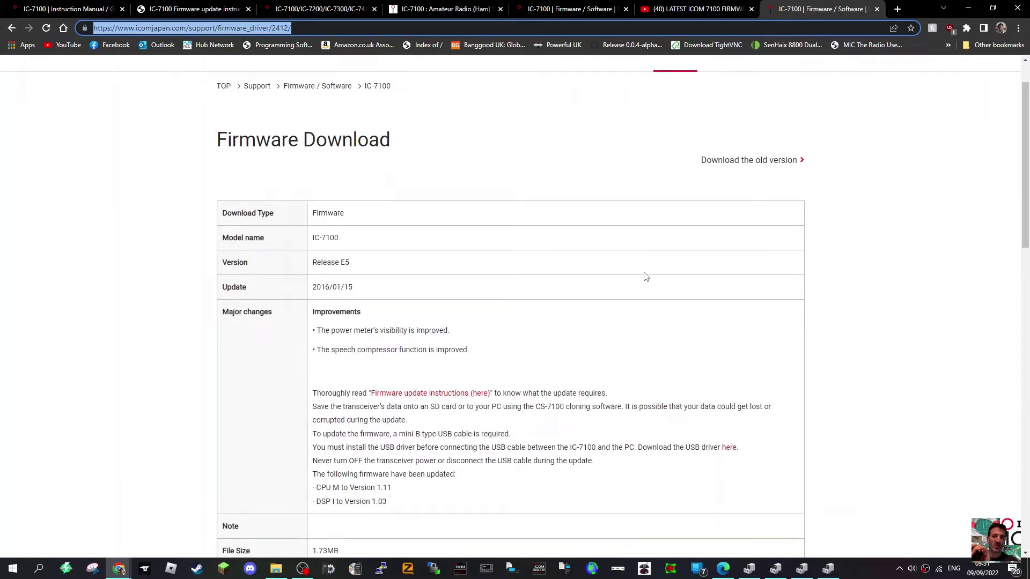
scroll(645, 276, "down", 1)
scroll(645, 276, "down", 1)
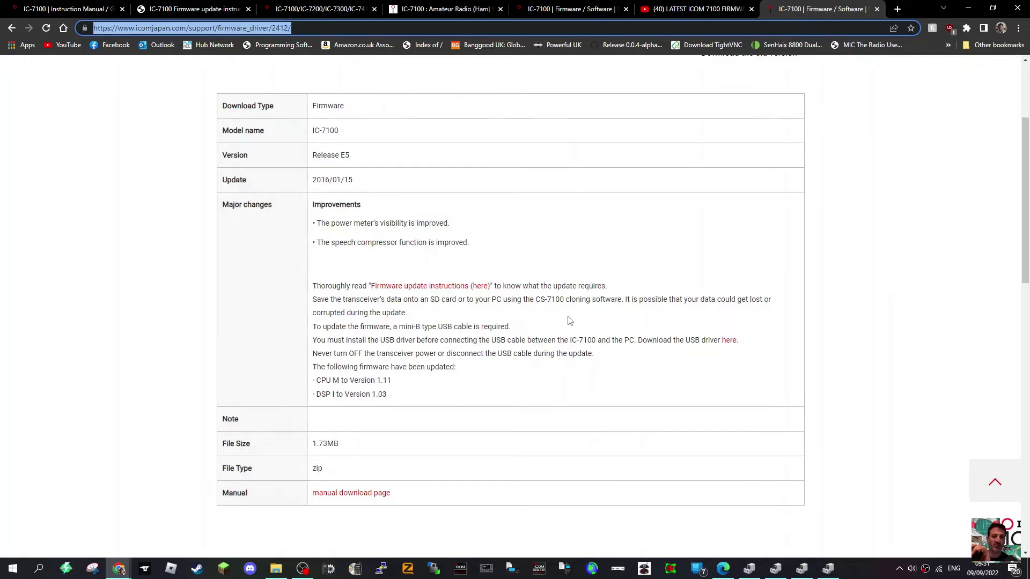
scroll(510, 421, "down", 5)
scroll(572, 409, "down", 1)
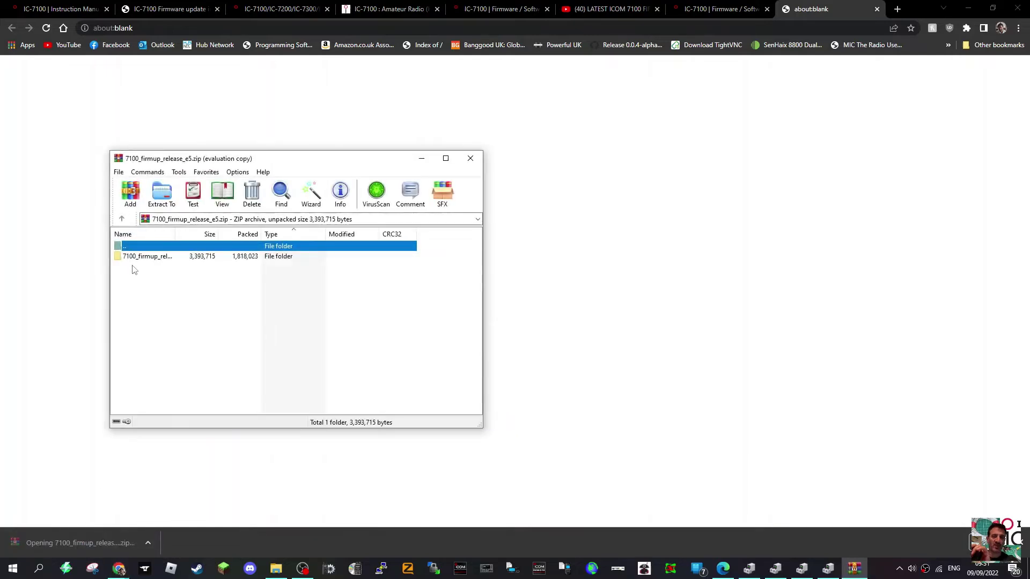
Step: Extract the 7100_firmup_release_e5.zip archive into the HRI200 folder on the Desktop and minimise the archive window
left_click(407, 248)
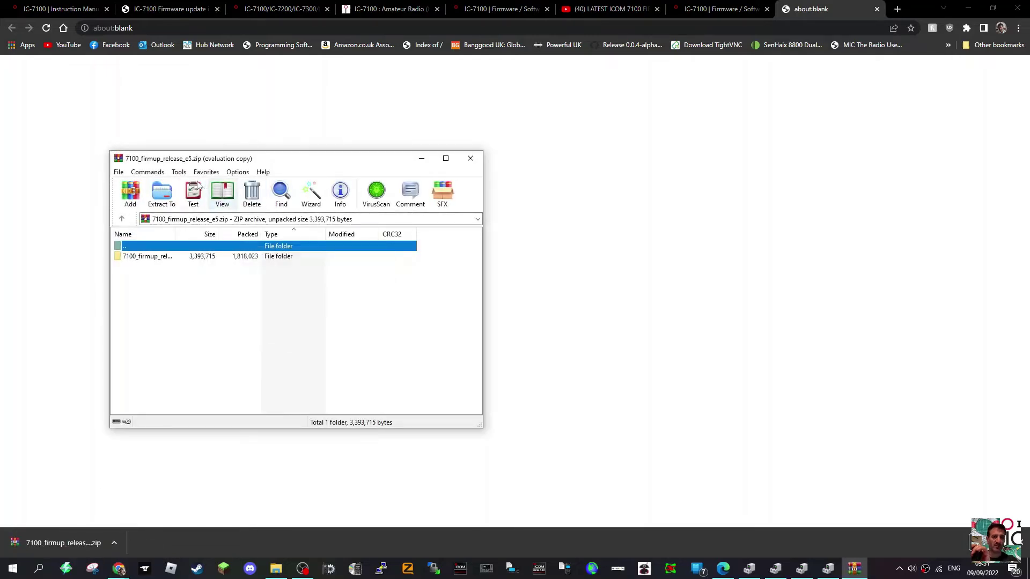
left_click(161, 192)
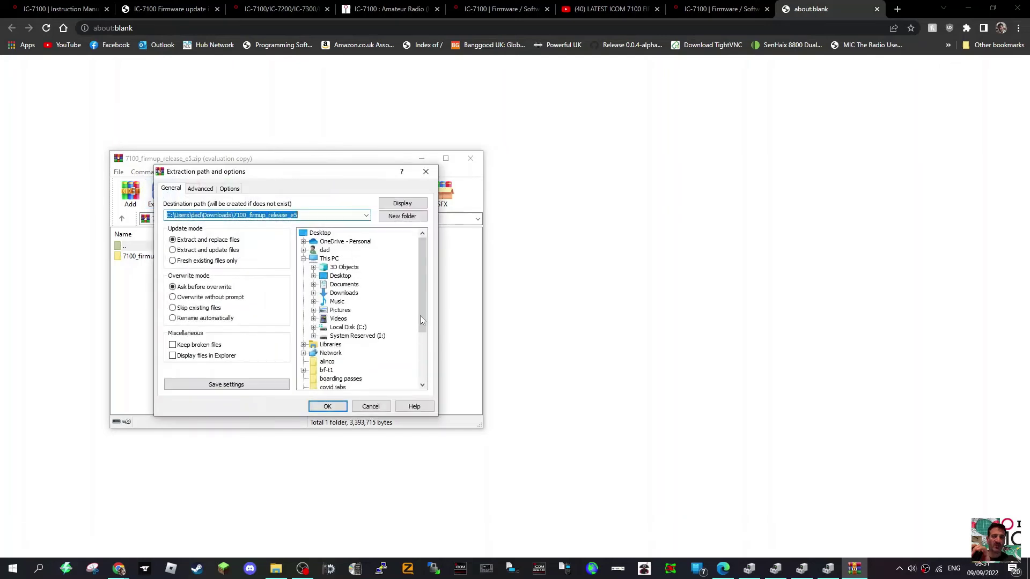
left_click_drag(421, 320, 425, 371)
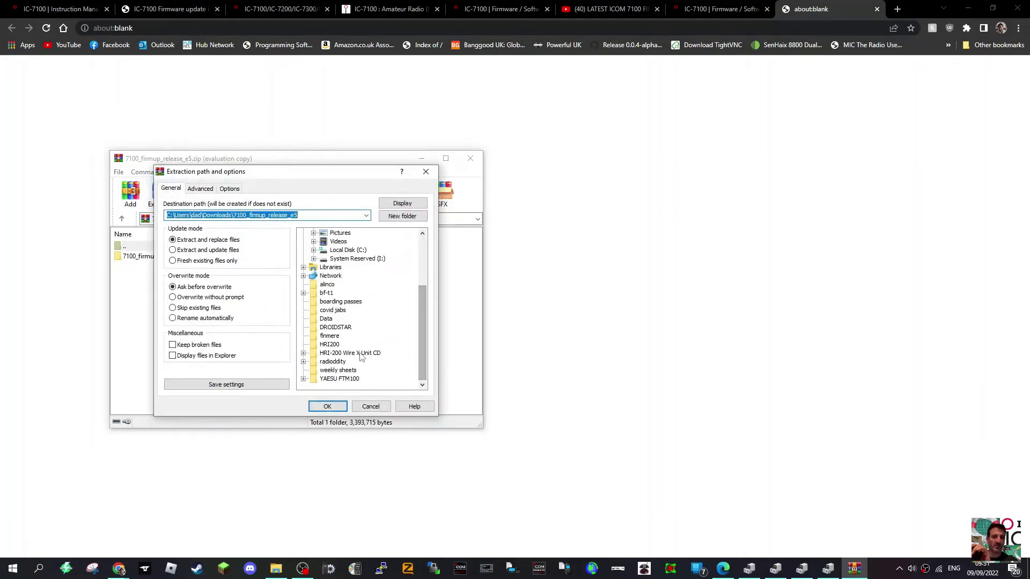
left_click(330, 344)
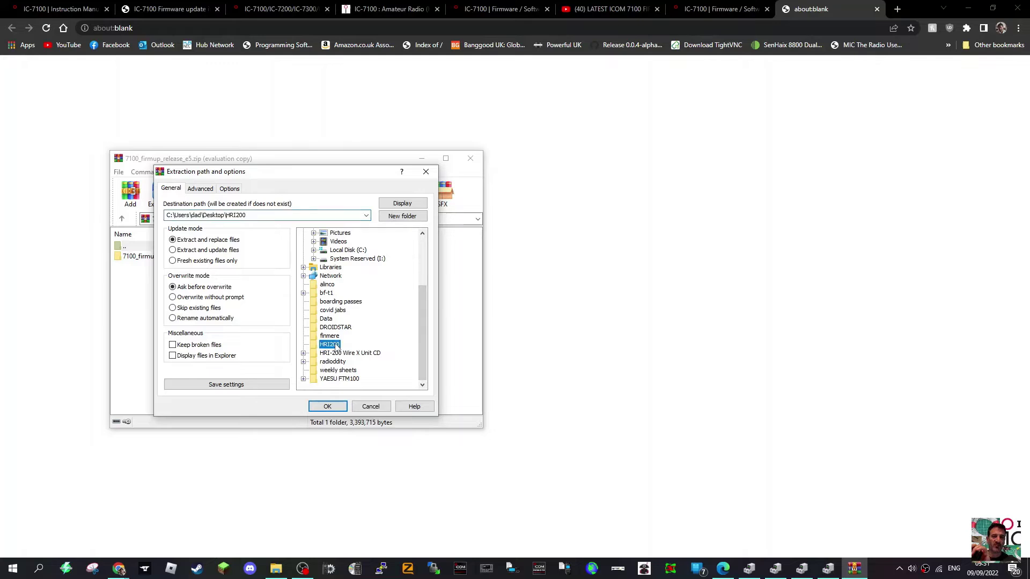
left_click(328, 407)
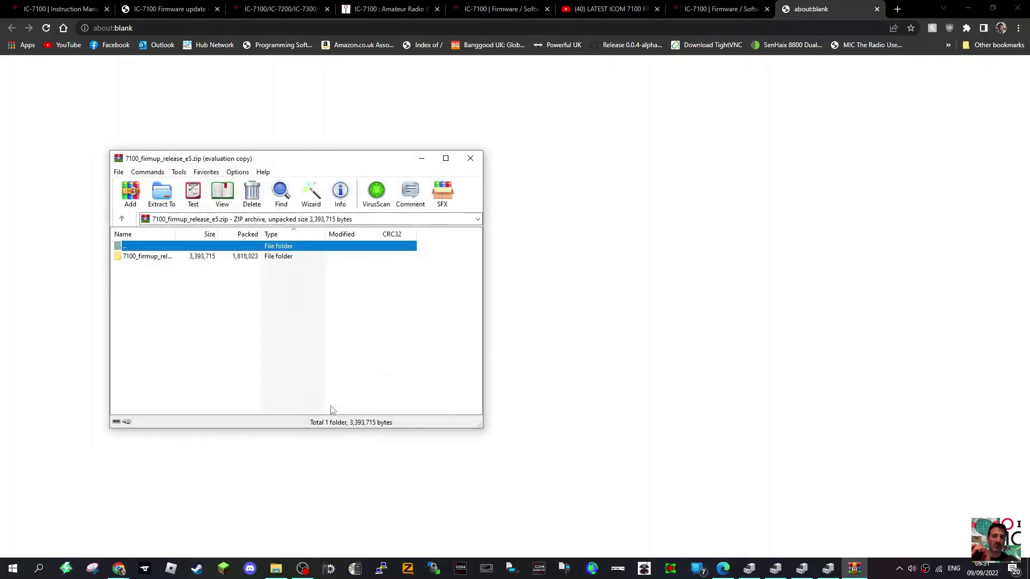
left_click(421, 158)
Step: Examine steps 4 to 6 on page 4 of the firmware update instructions PDF, covering the USB connection and entering Firmware update mode
left_click(180, 7)
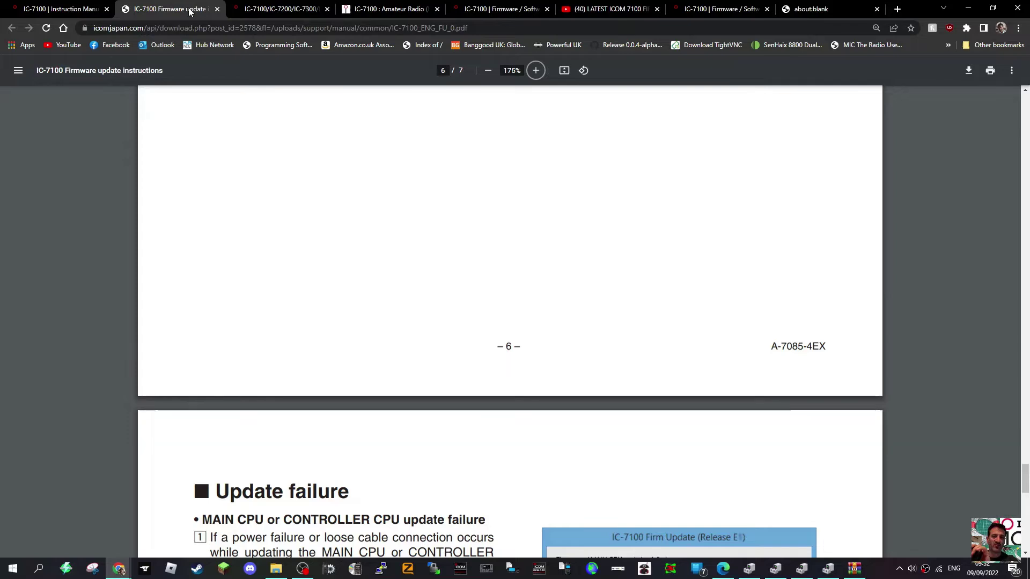
scroll(510, 236, "down", 6)
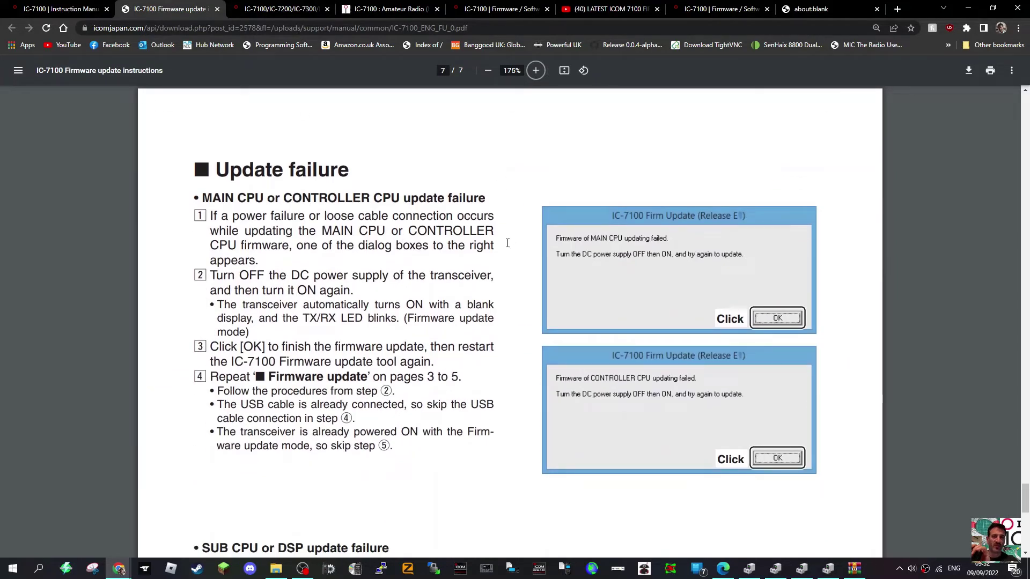
scroll(508, 243, "up", 8)
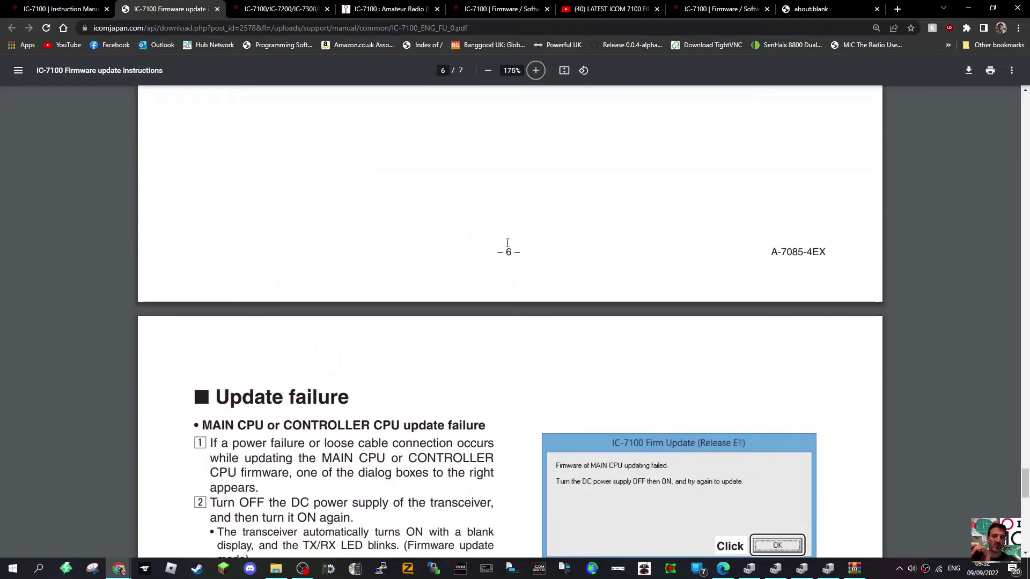
scroll(507, 243, "down", 15)
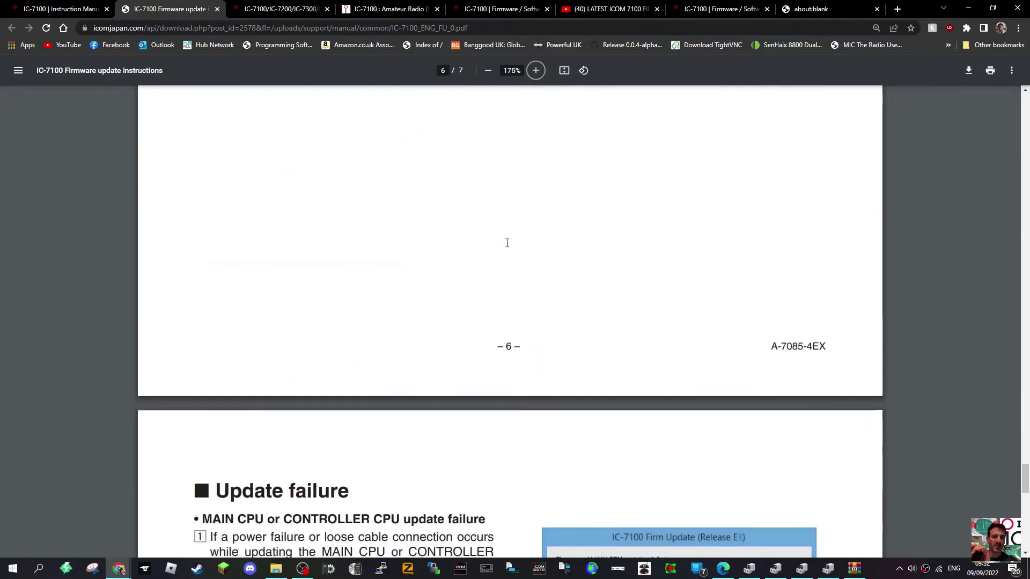
scroll(507, 243, "up", 12)
scroll(507, 243, "up", 10)
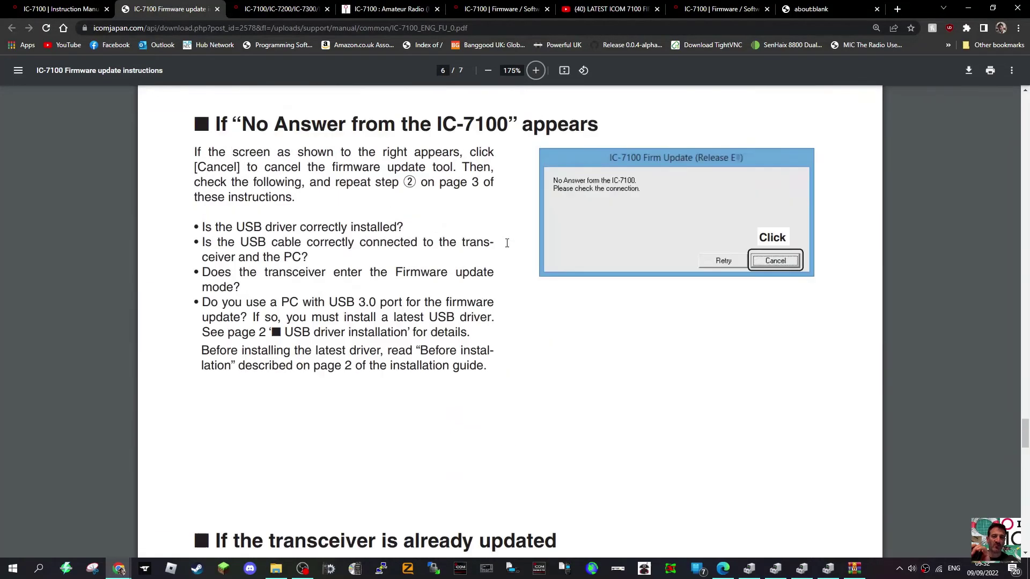
scroll(506, 248, "up", 12)
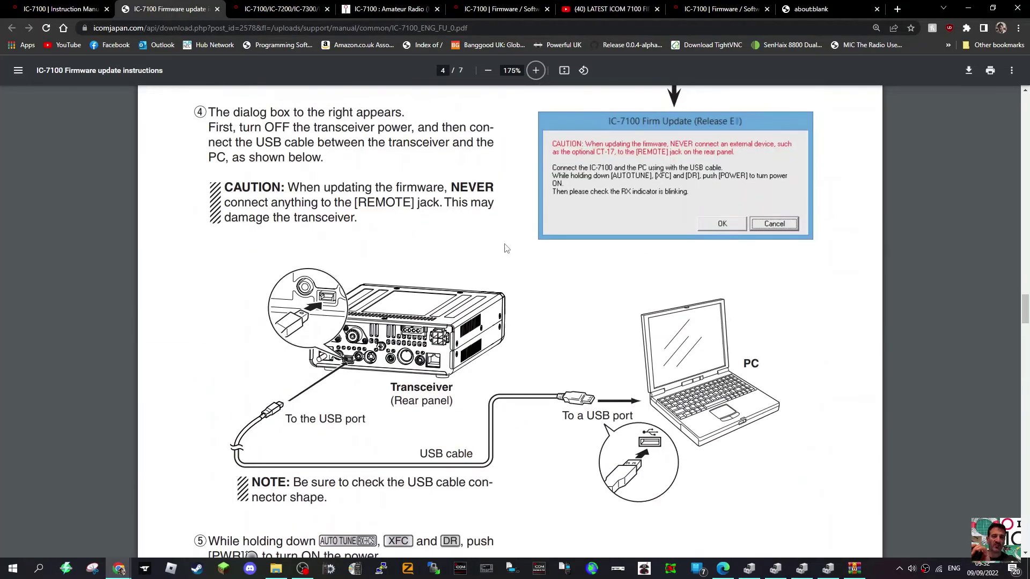
scroll(507, 248, "down", 6)
scroll(507, 248, "down", 5)
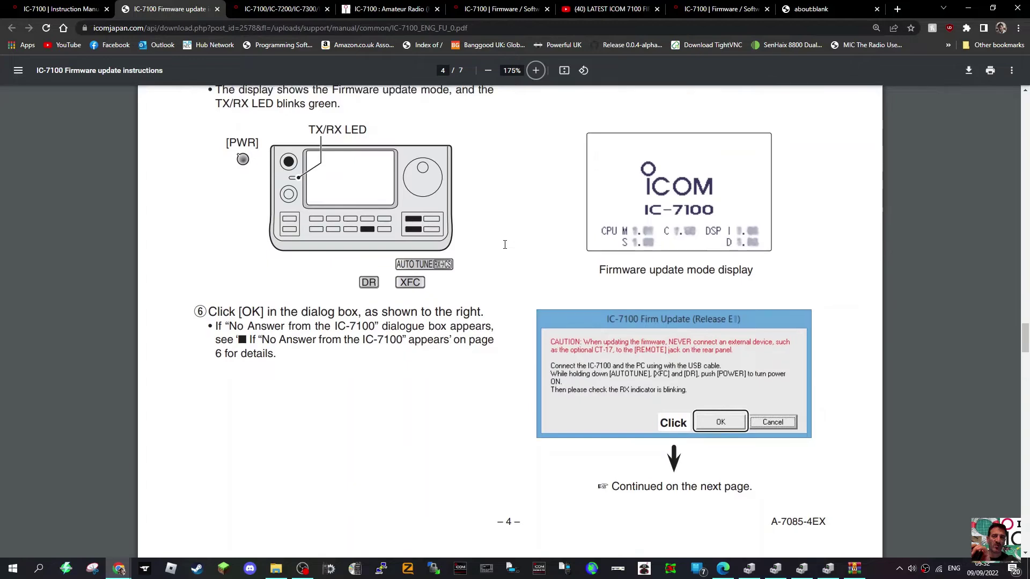
scroll(505, 245, "up", 5)
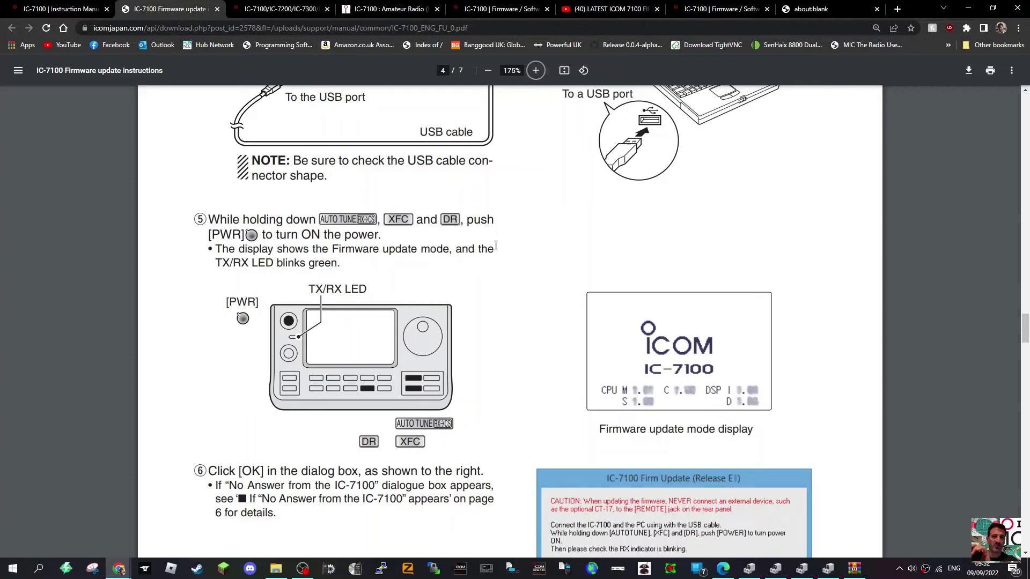
scroll(496, 245, "down", 4)
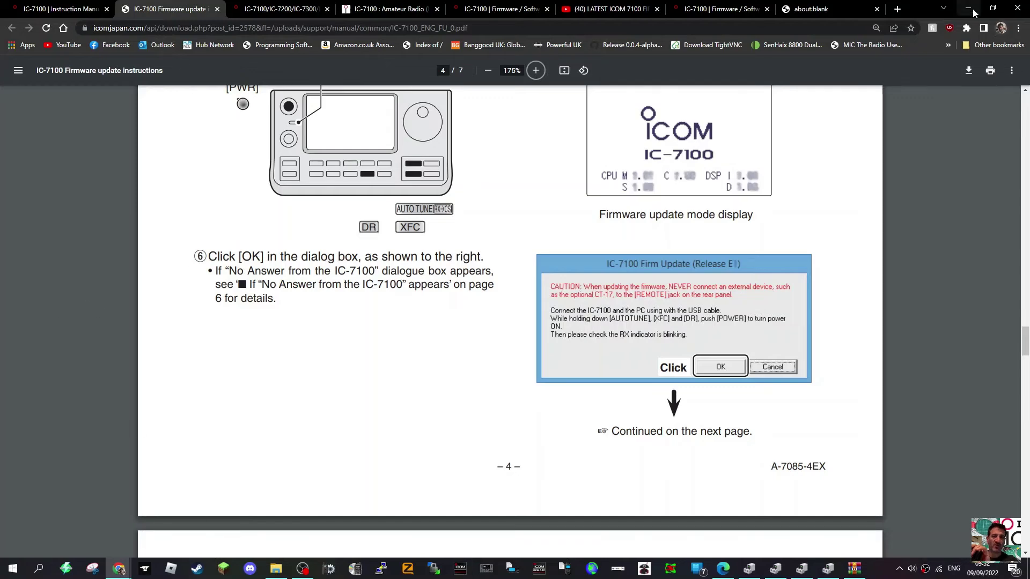
Step: Open 7100_firmup_release_e5.zip from the Downloads folder in File Explorer, enter its firmware folder and dismiss the WinRAR licence reminder
left_click(277, 569)
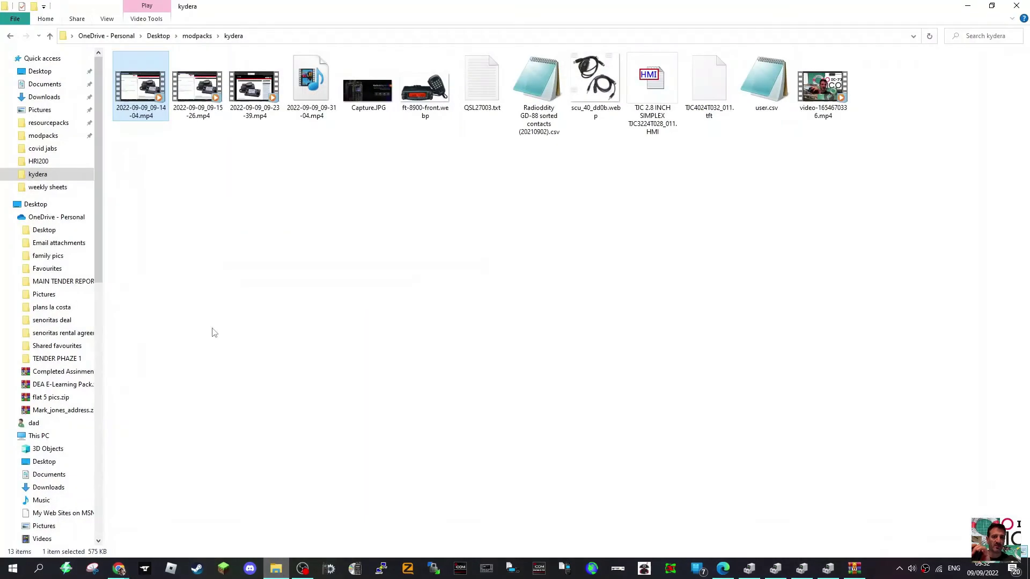
left_click(55, 99)
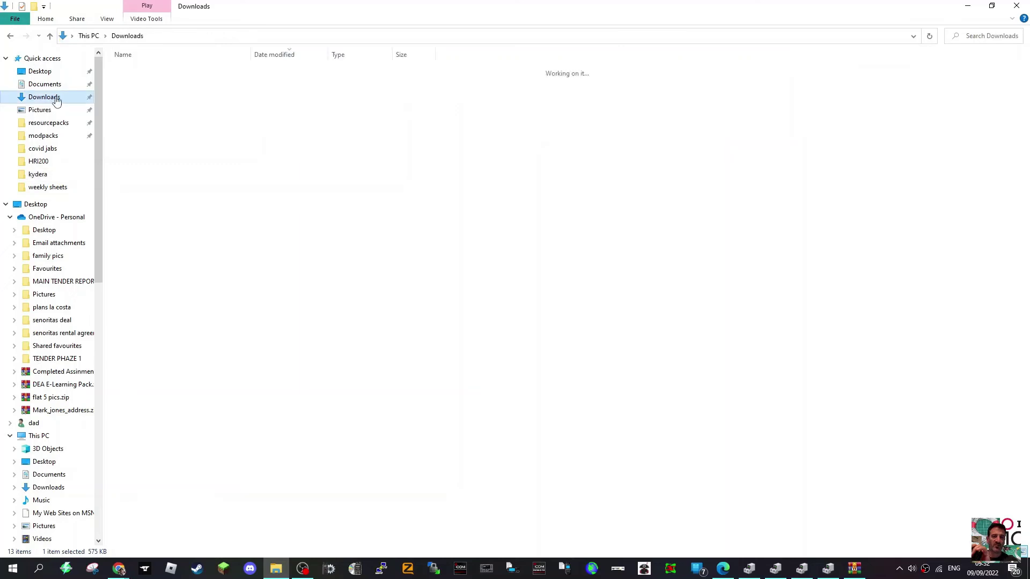
double_click(165, 87)
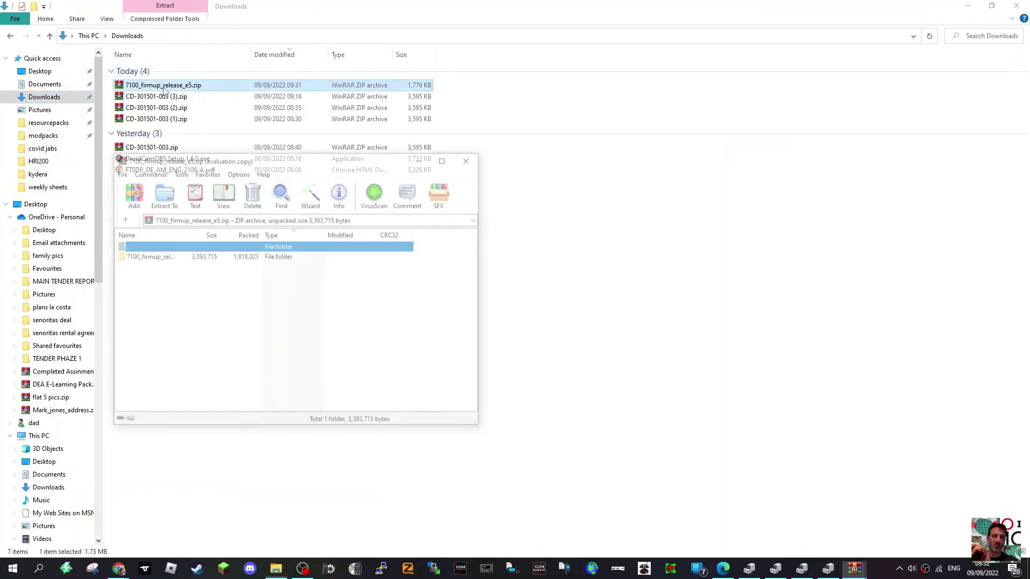
double_click(146, 258)
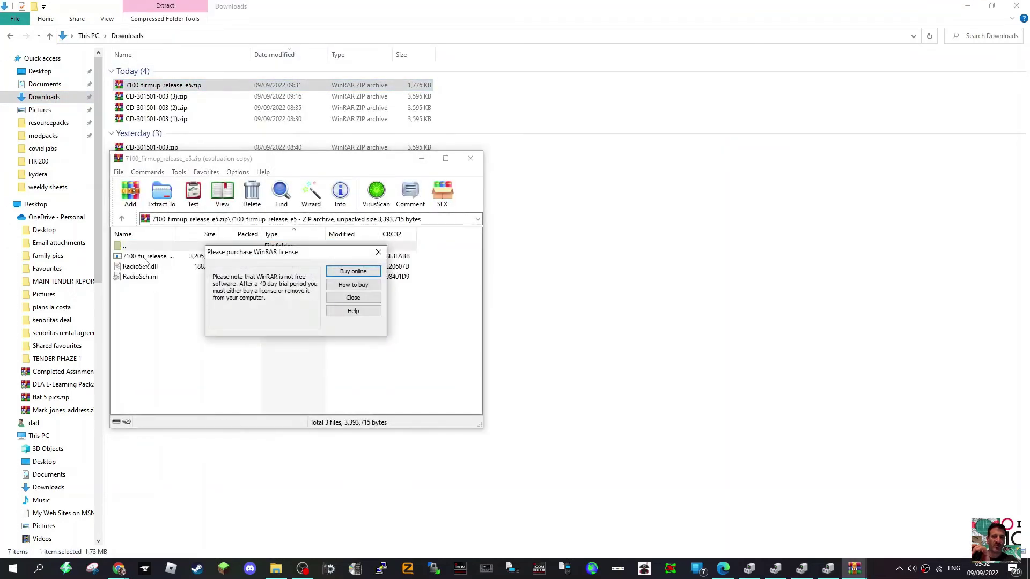
left_click(379, 251)
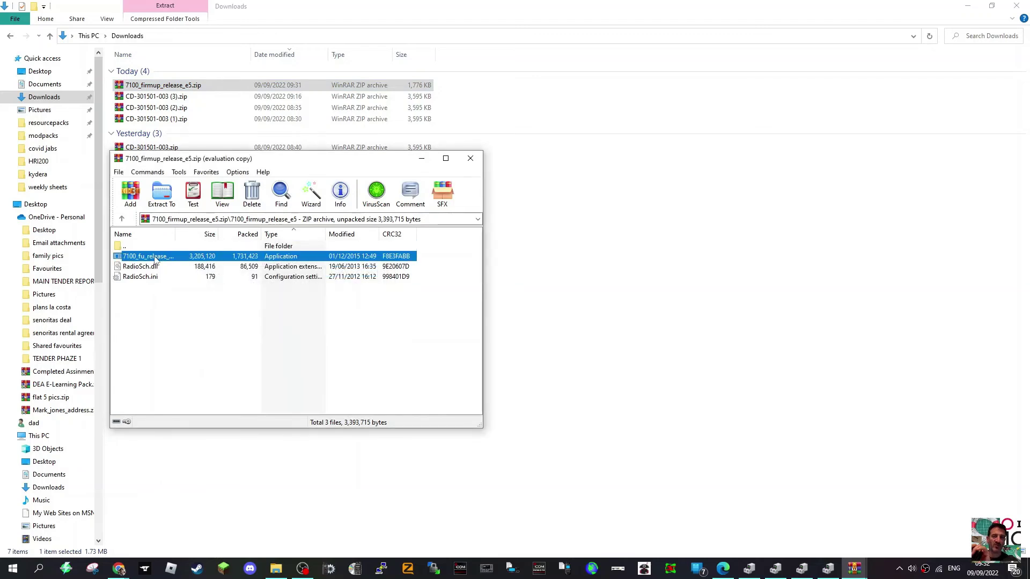
Step: Run the 7100_fu_release application, agree to the firmware update caution and start connecting to the IC-7100
double_click(156, 257)
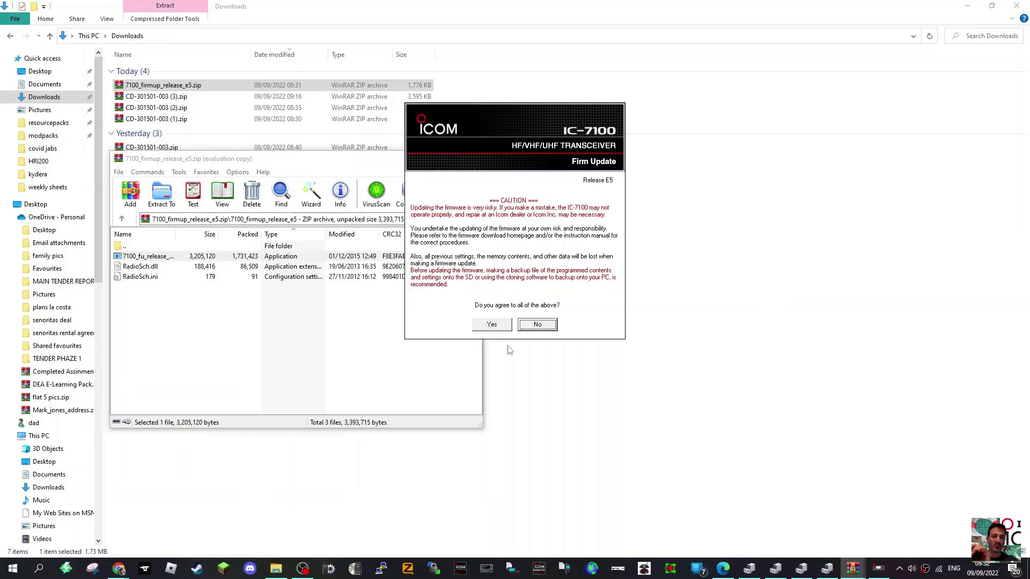
left_click(492, 326)
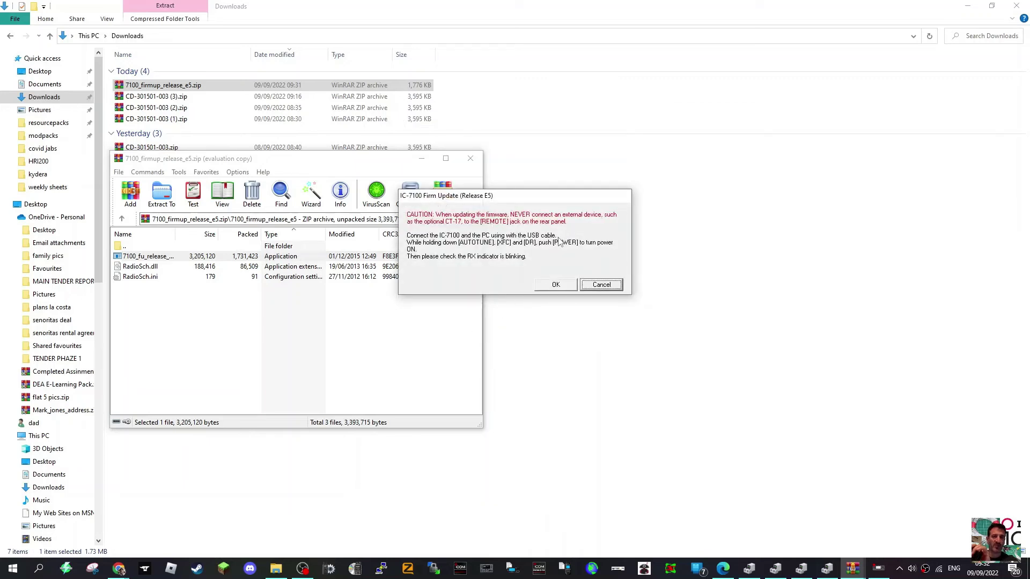
left_click(555, 285)
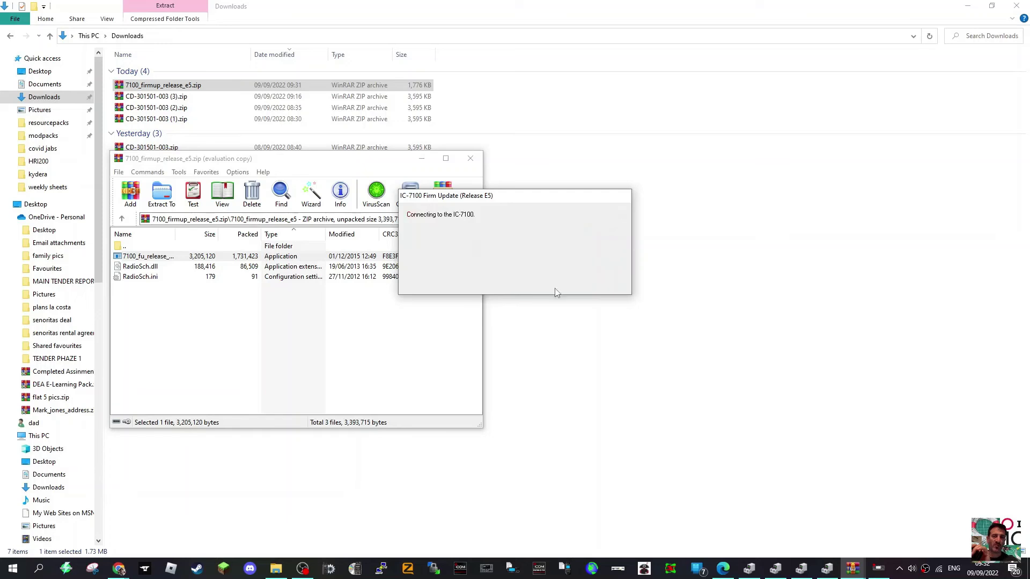